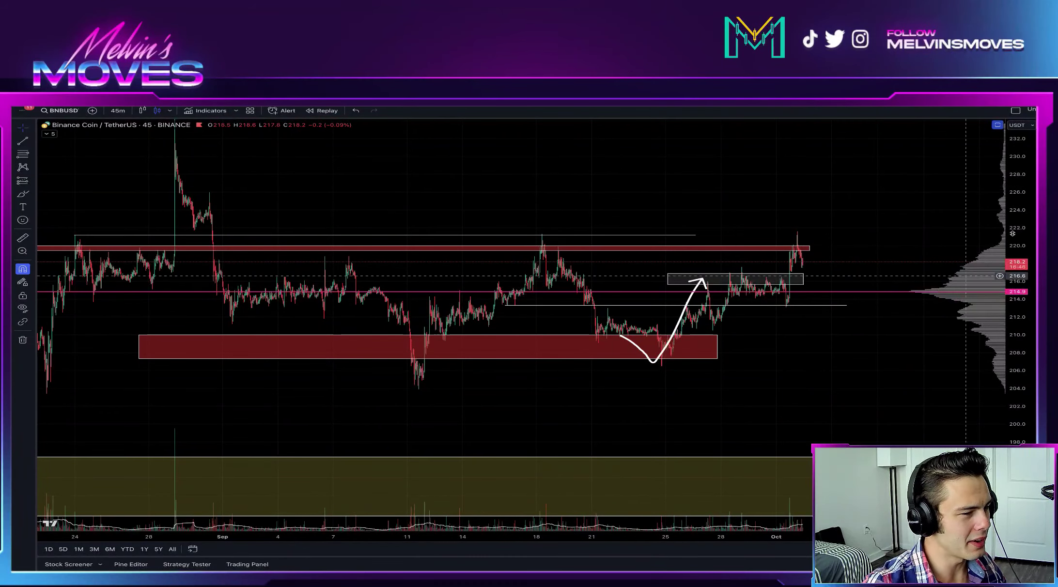
# - Examine the grey zone near 216, the 213.3 level and the red zone near 220 on the BNBUSD 45-minute chart
pyautogui.moveTo(1017, 290); pyautogui.dragTo(1015, 222)
pyautogui.moveTo(869, 134); pyautogui.dragTo(848, 121)
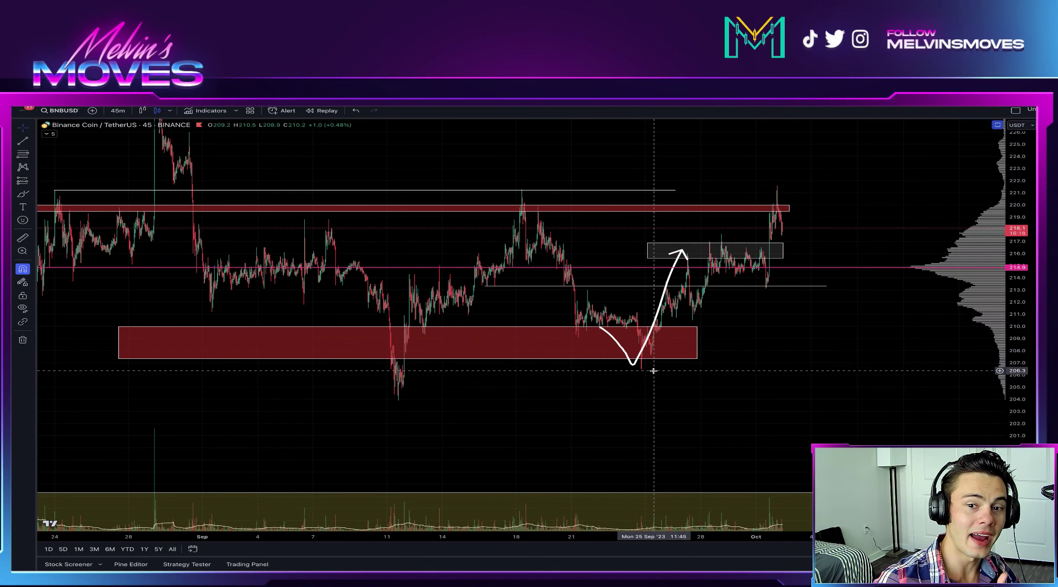
pyautogui.click(712, 258)
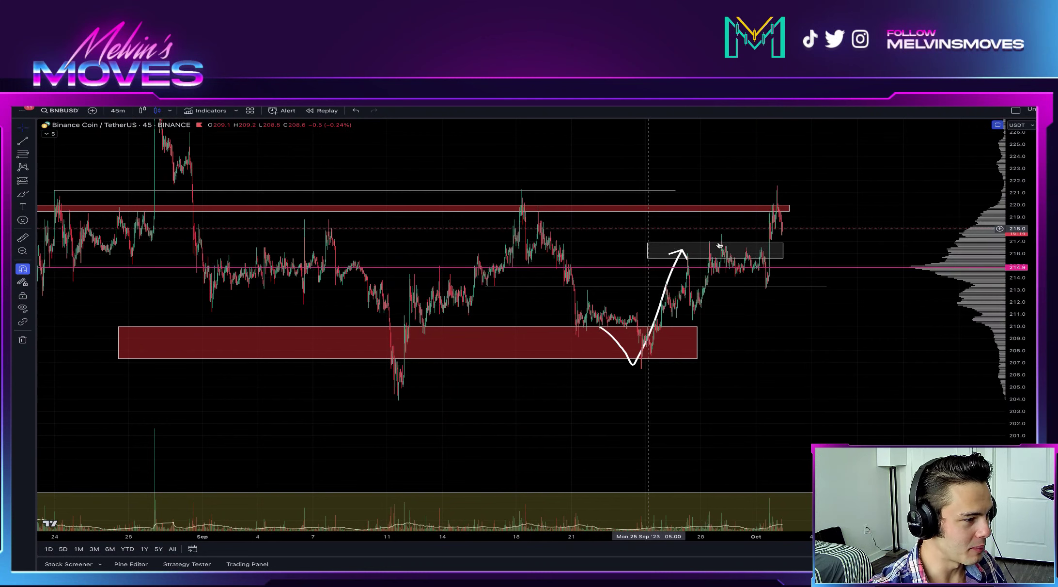
pyautogui.click(748, 245)
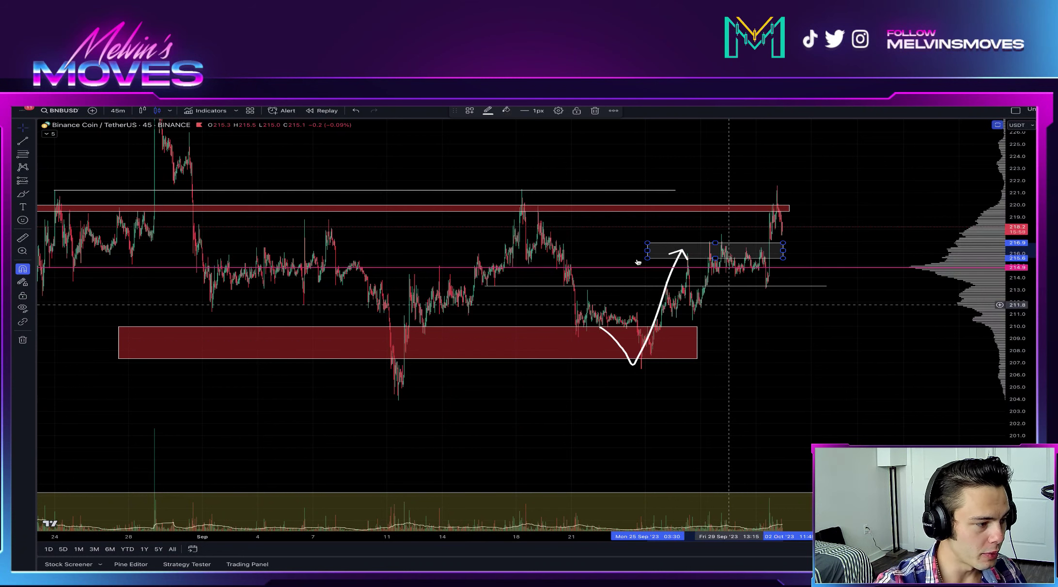
pyautogui.click(595, 286)
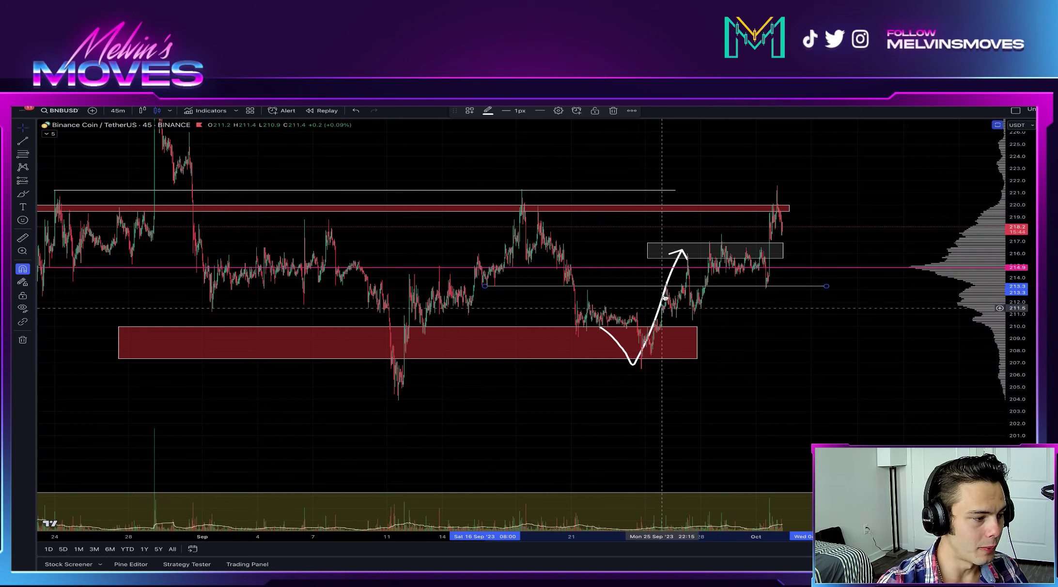
pyautogui.click(701, 246)
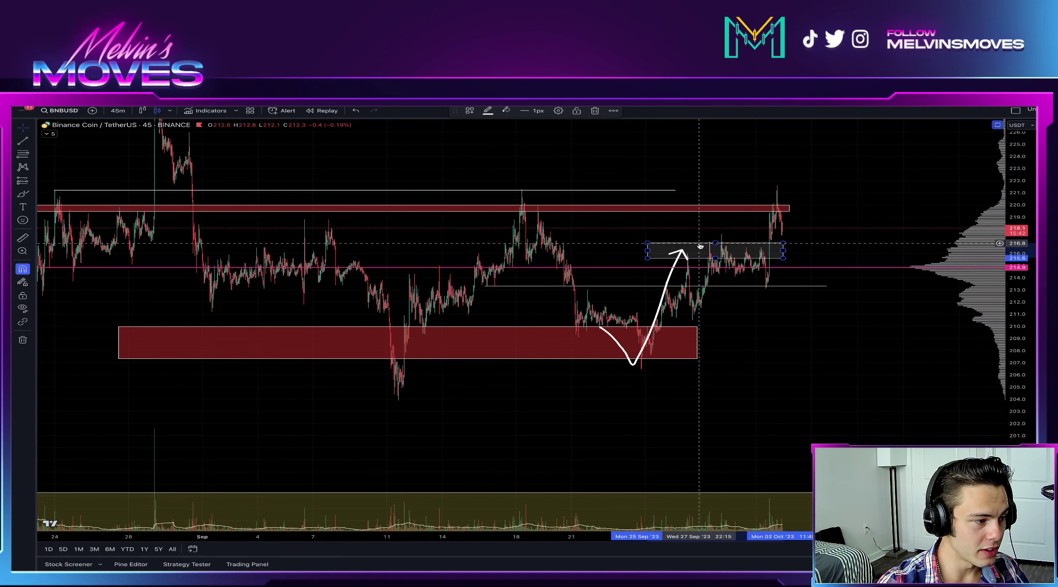
pyautogui.click(711, 178)
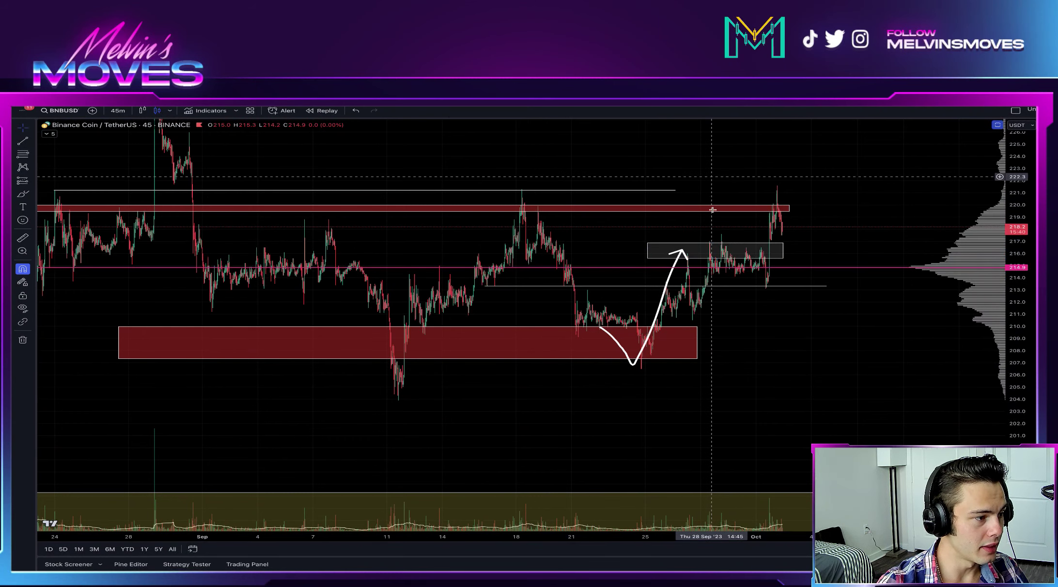
pyautogui.click(706, 208)
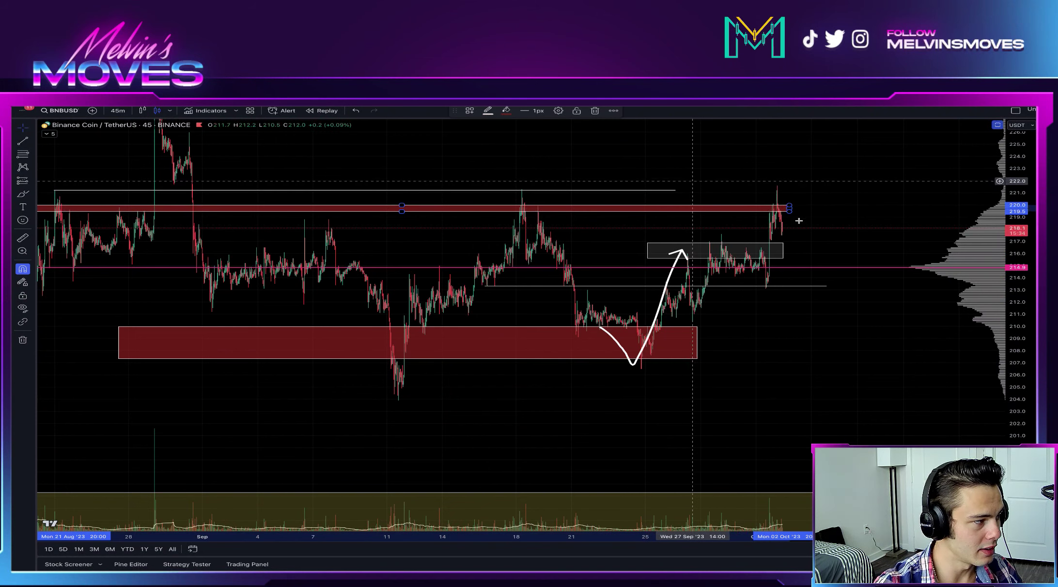
# - Extend the horizontal 221.2 resistance line forward past the latest candles
pyautogui.click(768, 164)
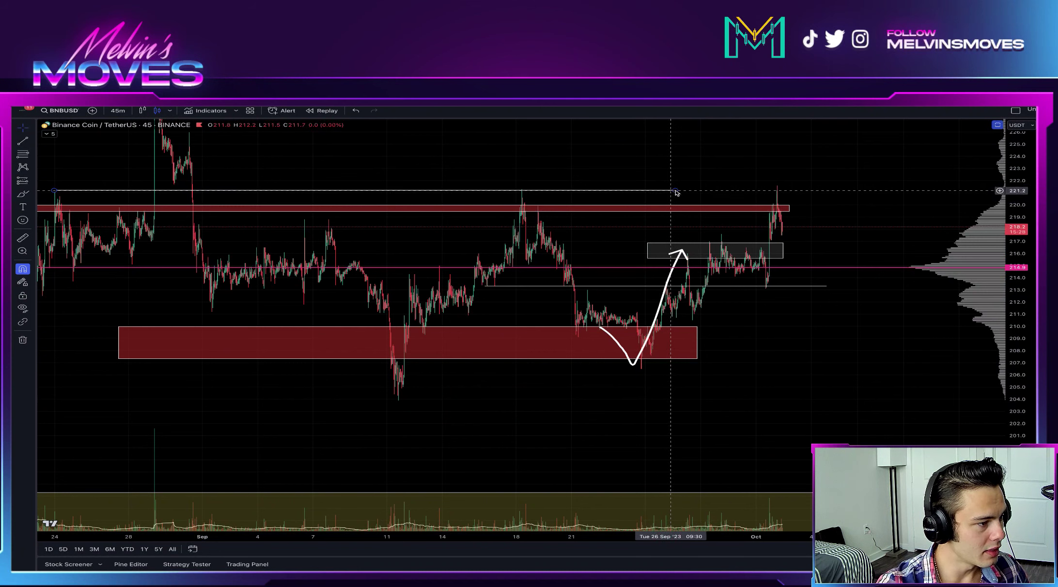
pyautogui.moveTo(677, 193); pyautogui.dragTo(837, 213)
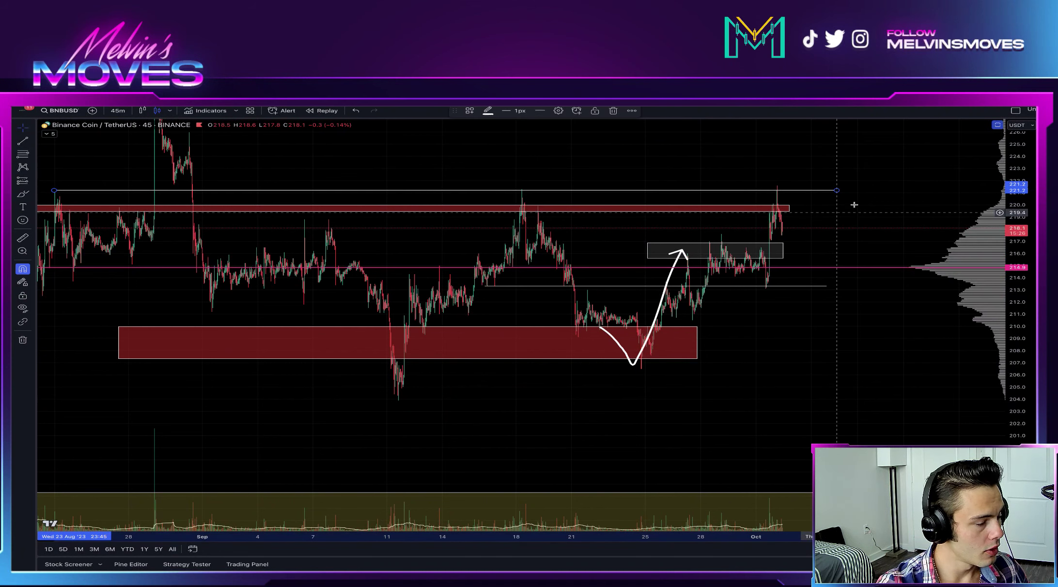
pyautogui.click(855, 158)
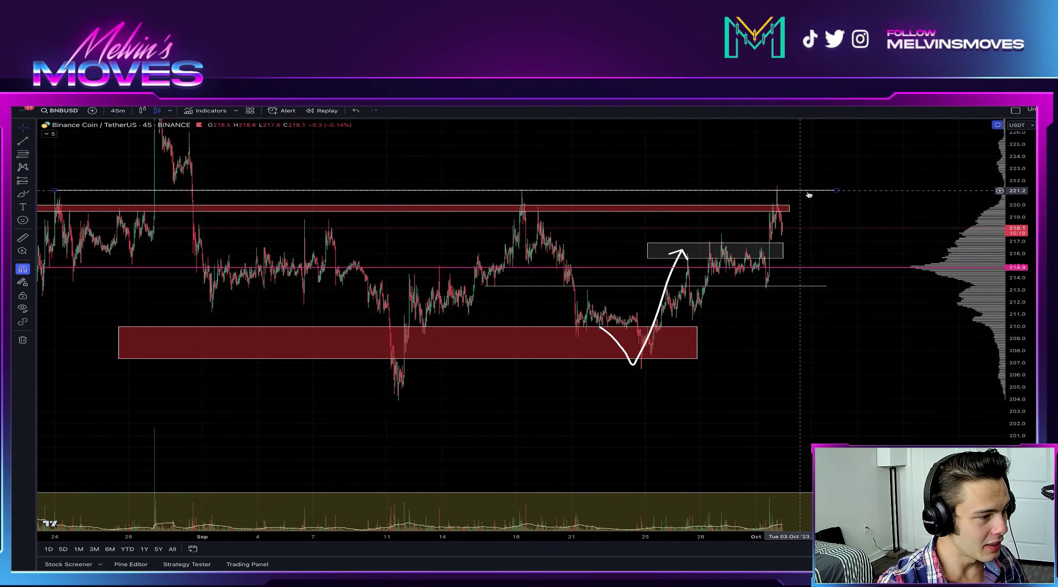
pyautogui.scroll(3, 796, 231)
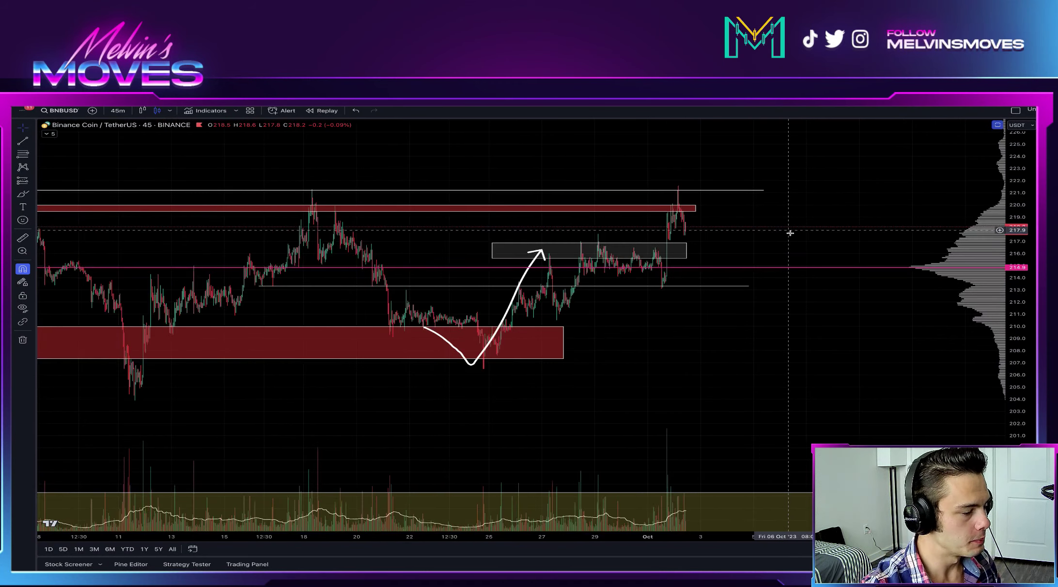
pyautogui.scroll(-3, 790, 233)
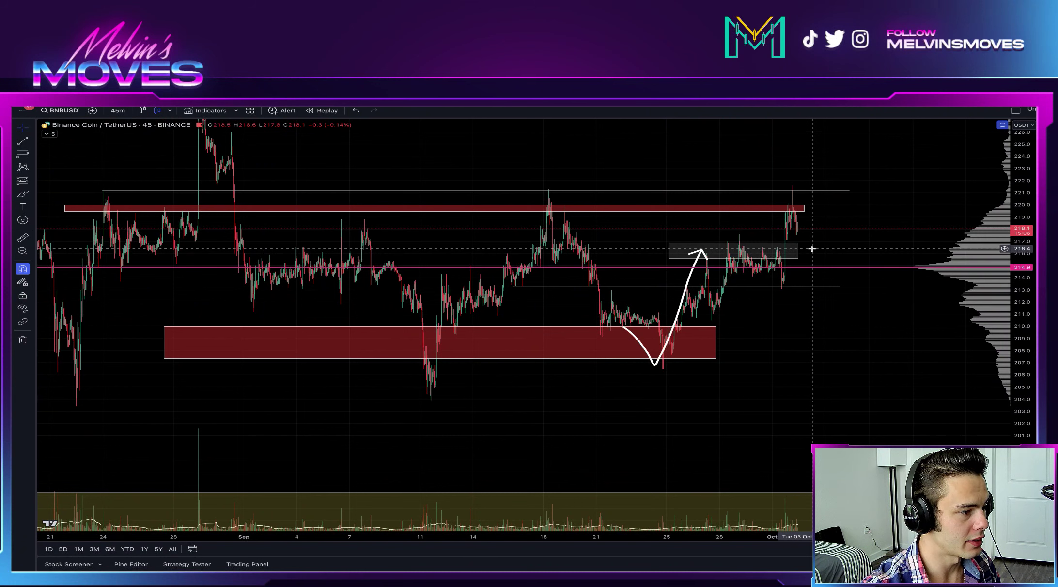
pyautogui.click(781, 248)
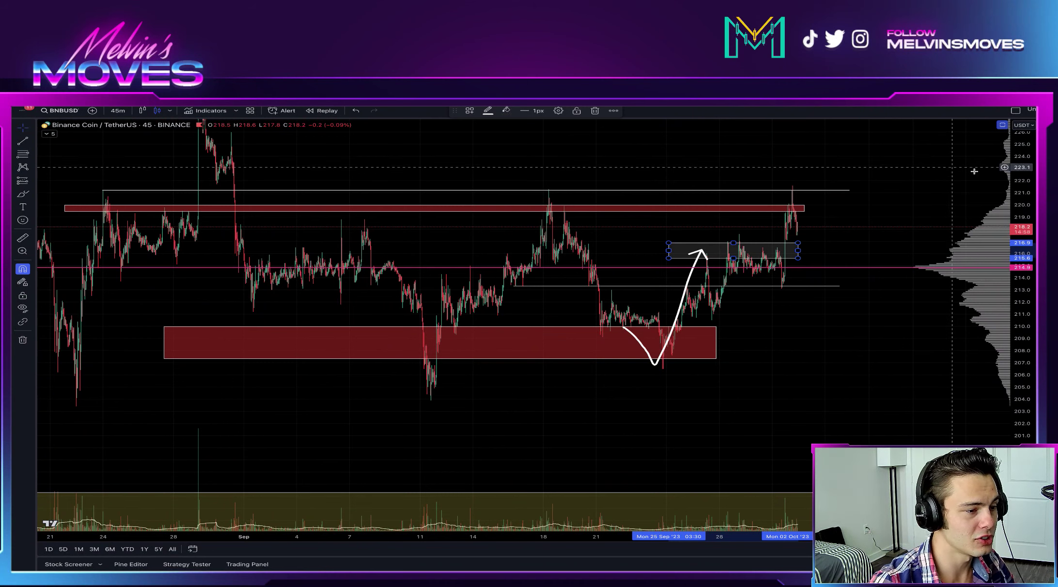
pyautogui.click(957, 163)
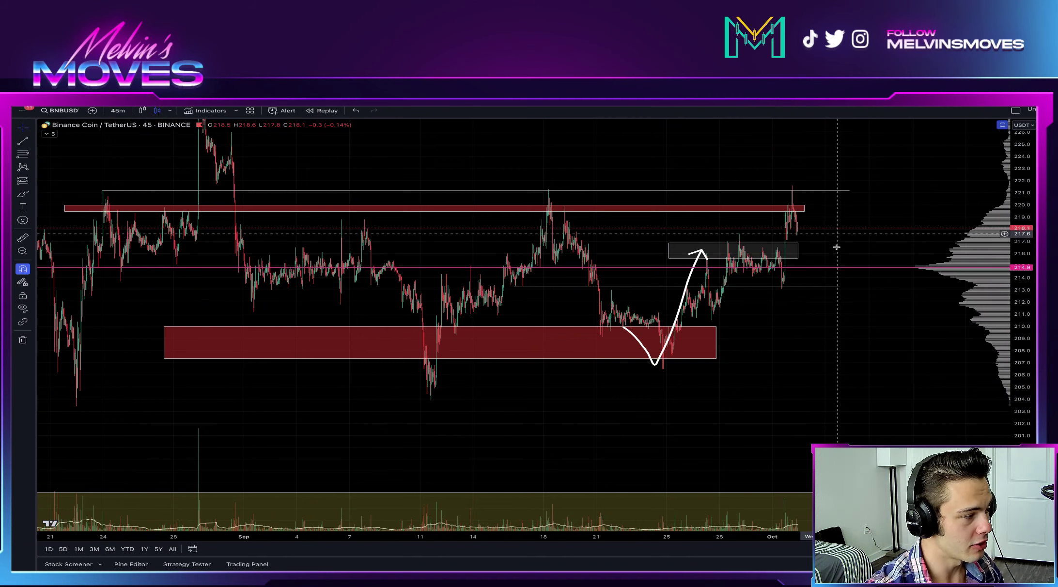
# - Draw a freehand down-up-down projection arrow from the latest candles to about 209.4, and delete it again
pyautogui.moveTo(762, 131); pyautogui.dragTo(680, 119)
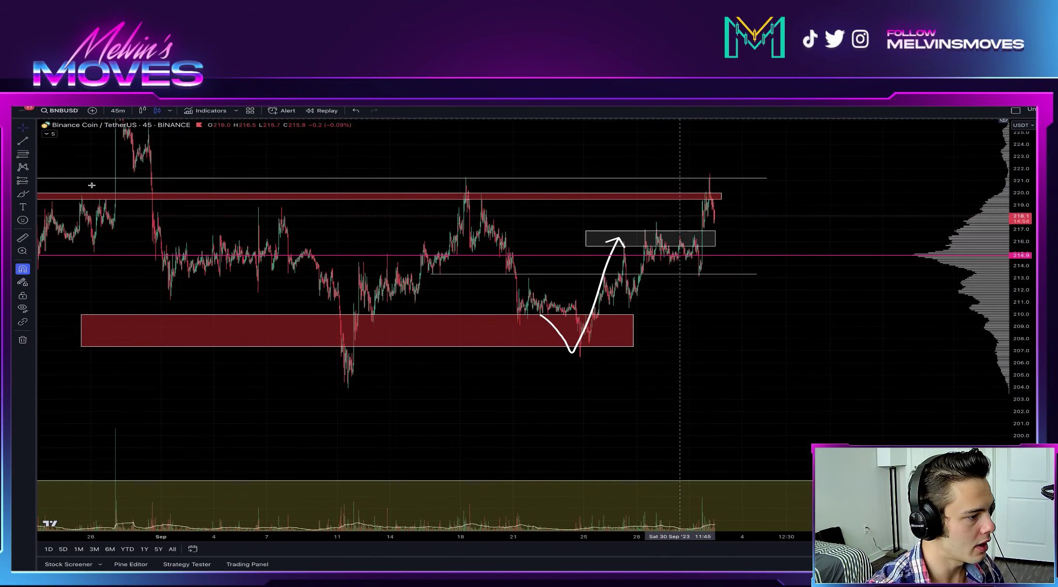
pyautogui.click(23, 194)
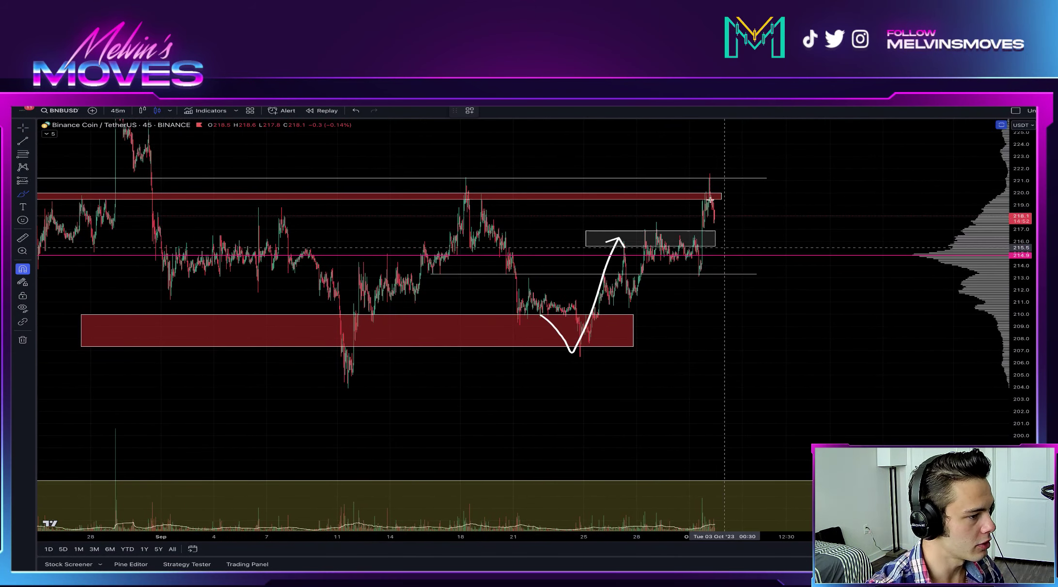
pyautogui.moveTo(711, 202)
pyautogui.mouseDown()
pyautogui.moveTo(729, 283)
pyautogui.moveTo(758, 219)
pyautogui.moveTo(799, 321)
pyautogui.mouseUp()
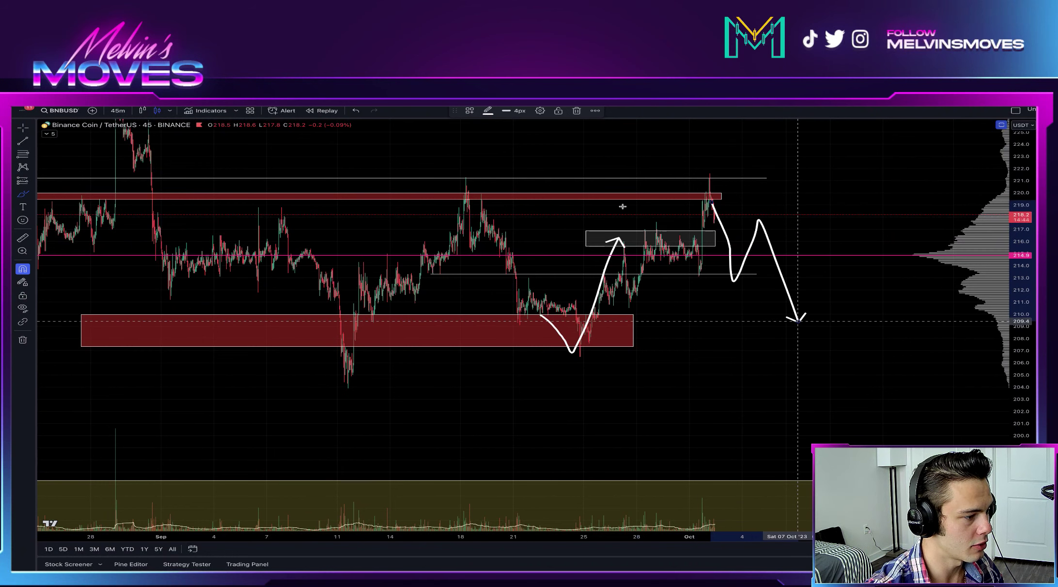
pyautogui.scroll(-3, 799, 321)
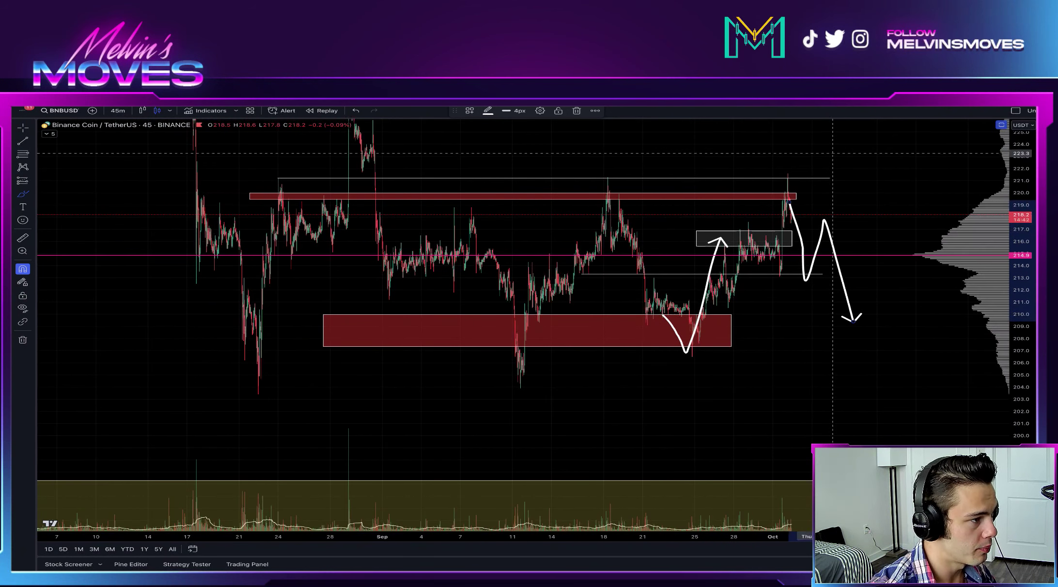
pyautogui.click(577, 112)
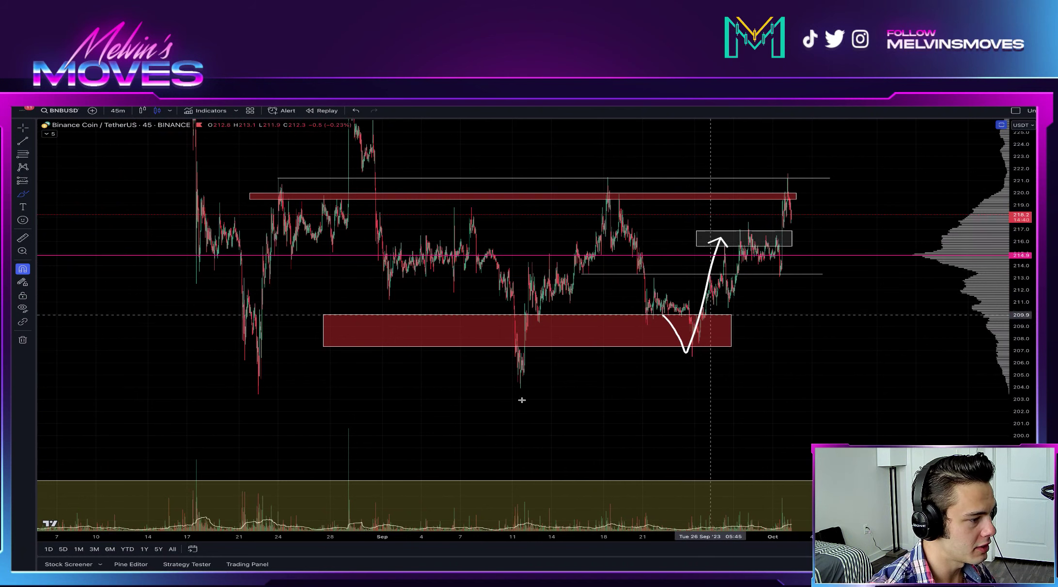
# - Draw a freehand swing path from the September 11 low to above the 221.2 line plus a short downward arrow, and undo both
pyautogui.moveTo(529, 389)
pyautogui.mouseDown()
pyautogui.moveTo(619, 209)
pyautogui.moveTo(721, 343)
pyautogui.moveTo(778, 166)
pyautogui.mouseUp()
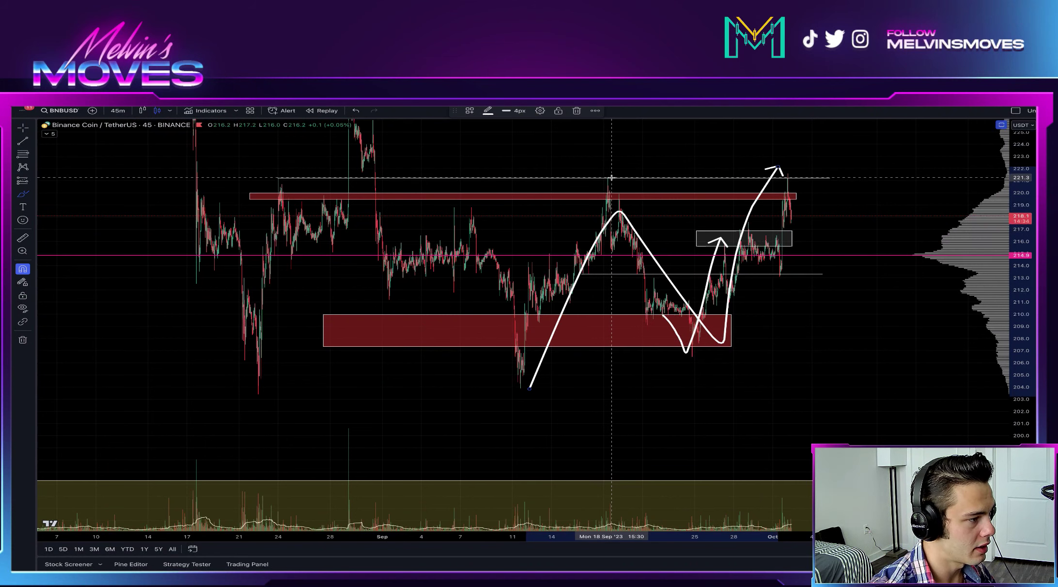
pyautogui.moveTo(482, 176)
pyautogui.mouseDown()
pyautogui.moveTo(491, 183)
pyautogui.moveTo(479, 214)
pyautogui.mouseUp()
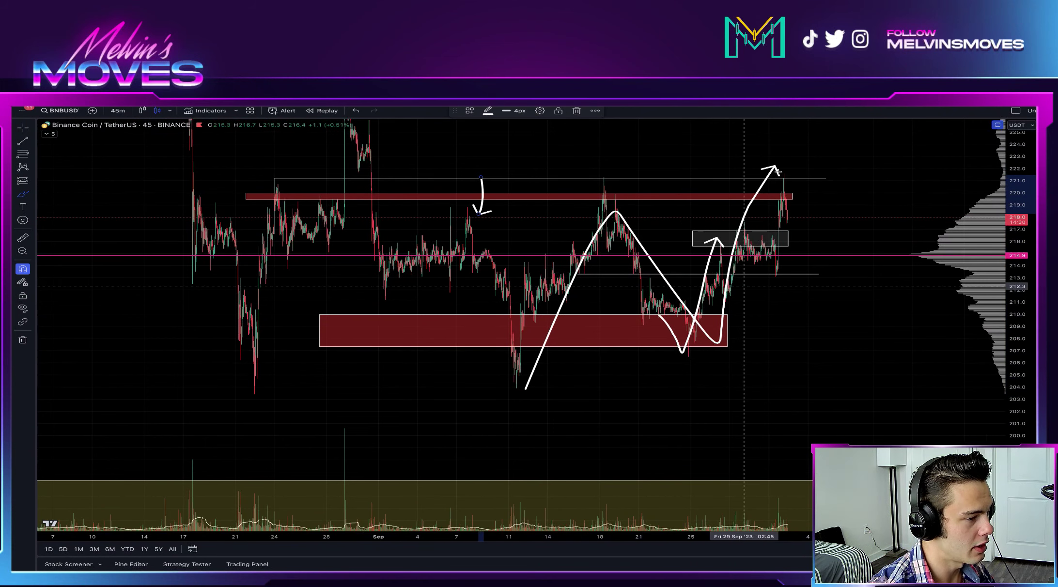
pyautogui.click(354, 111)
pyautogui.click(354, 111)
pyautogui.click(354, 111)
pyautogui.click(354, 111)
pyautogui.click(354, 111)
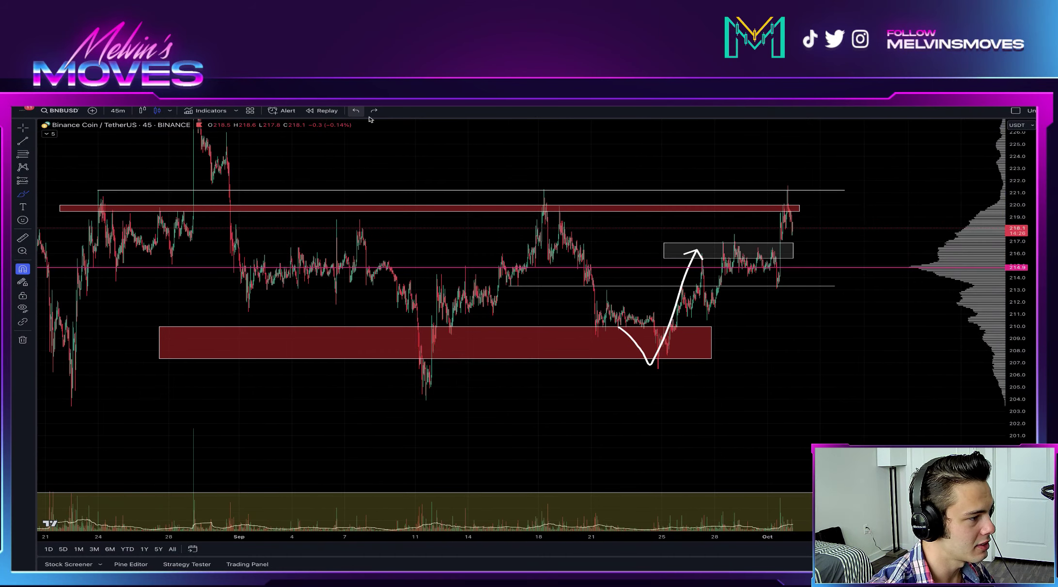
# - Mark the August and September swing lows and the latest price with freehand arrows, and undo them
pyautogui.scroll(-3, 543, 383)
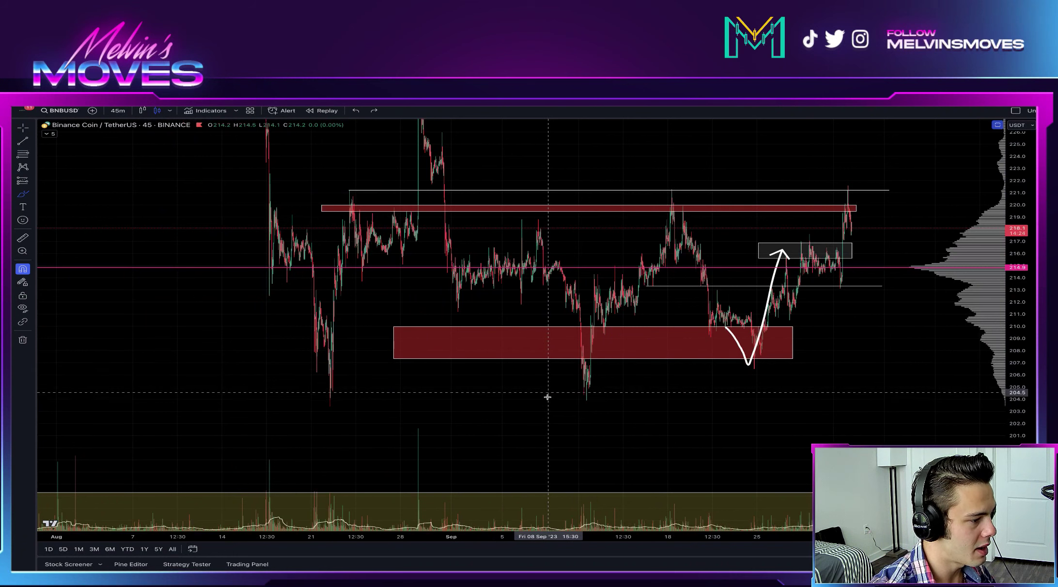
pyautogui.moveTo(548, 397); pyautogui.dragTo(576, 398)
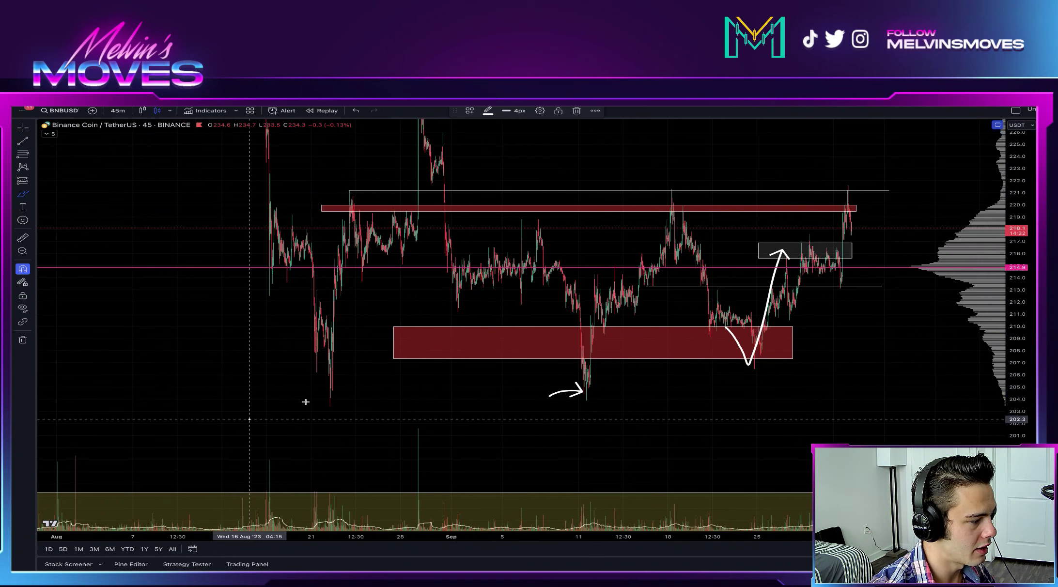
pyautogui.moveTo(251, 418); pyautogui.dragTo(308, 402)
pyautogui.moveTo(846, 223); pyautogui.dragTo(900, 119)
pyautogui.click(356, 111)
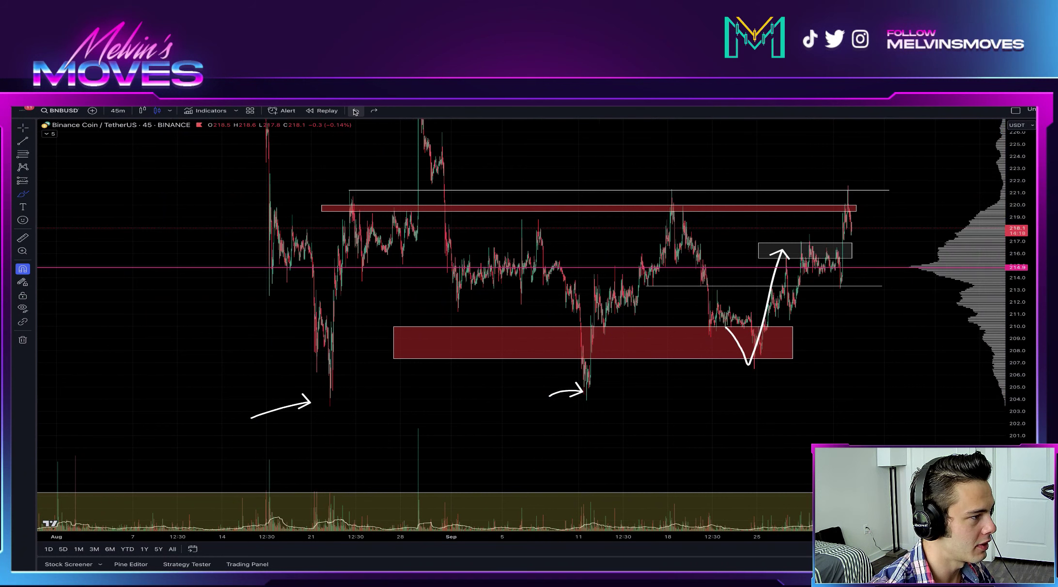
pyautogui.click(356, 111)
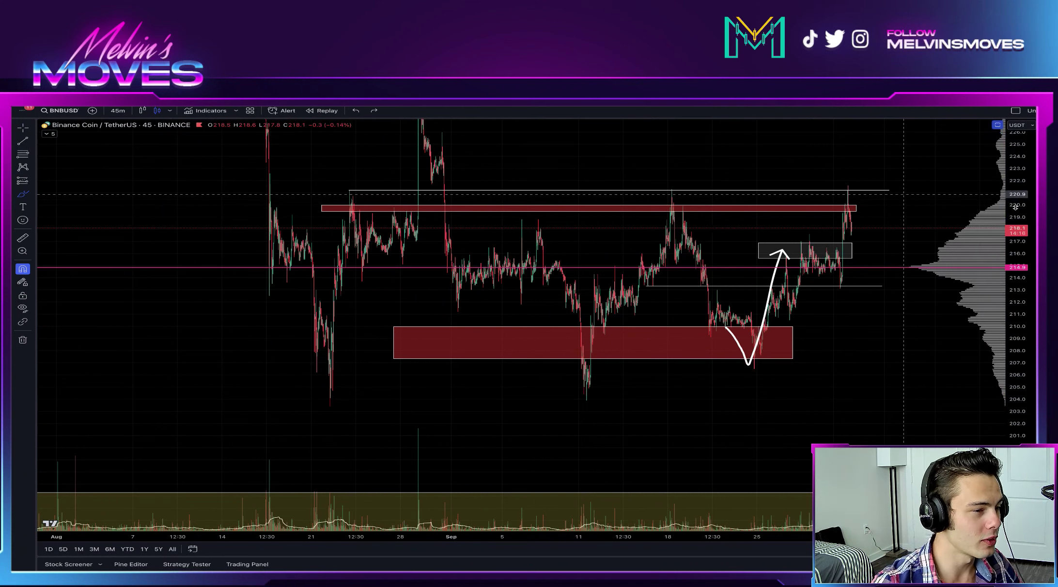
# - Draw a freehand arrow along the late-August to September consolidation and another from the grey zone up to about 252
pyautogui.moveTo(1019, 191); pyautogui.dragTo(1019, 204)
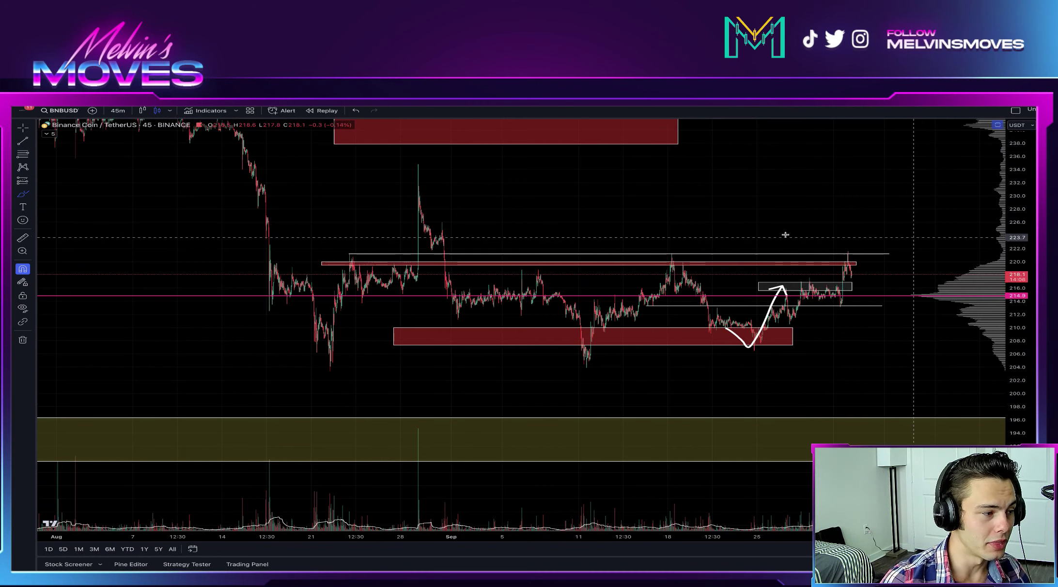
pyautogui.scroll(-5, 786, 234)
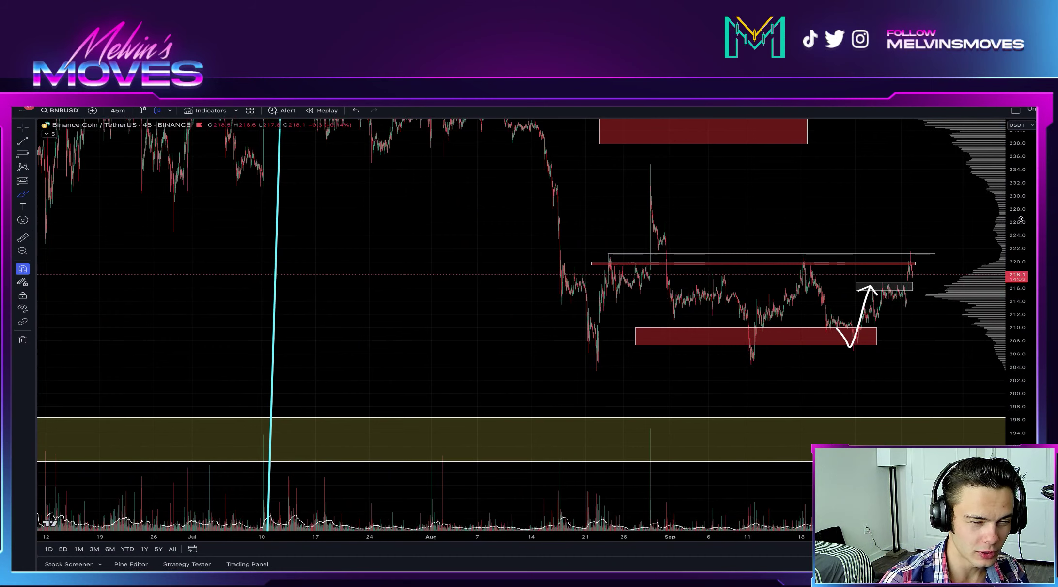
pyautogui.moveTo(1021, 220); pyautogui.dragTo(1020, 358)
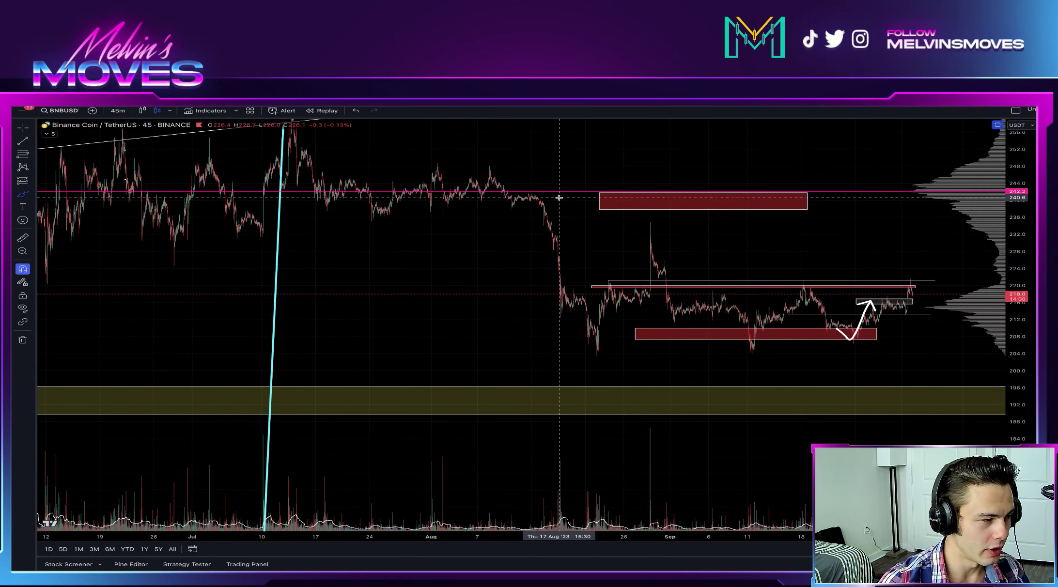
pyautogui.scroll(1, 646, 335)
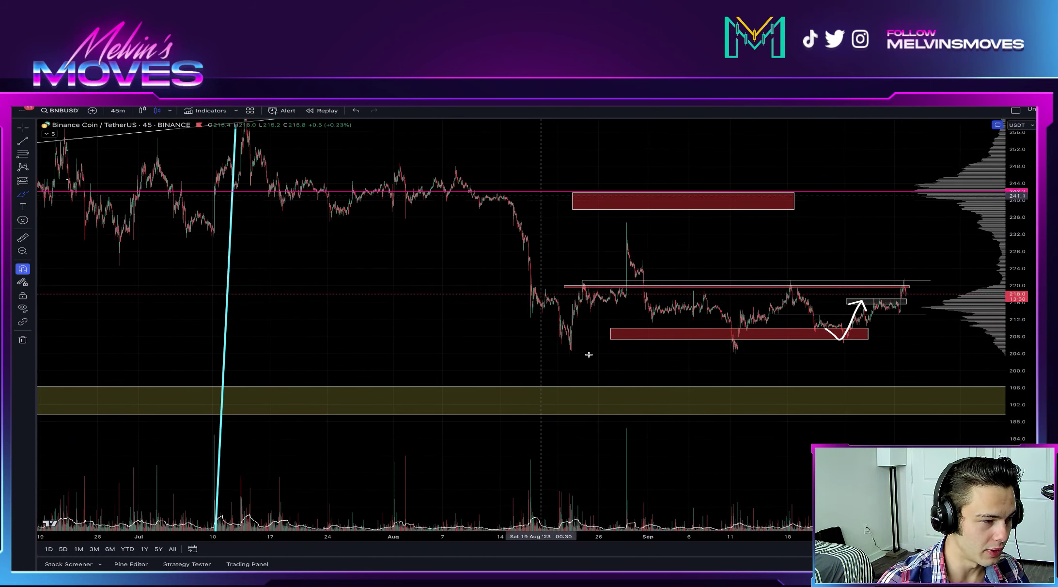
pyautogui.moveTo(569, 295)
pyautogui.mouseDown()
pyautogui.moveTo(829, 305)
pyautogui.moveTo(831, 323)
pyautogui.moveTo(866, 146)
pyautogui.mouseUp()
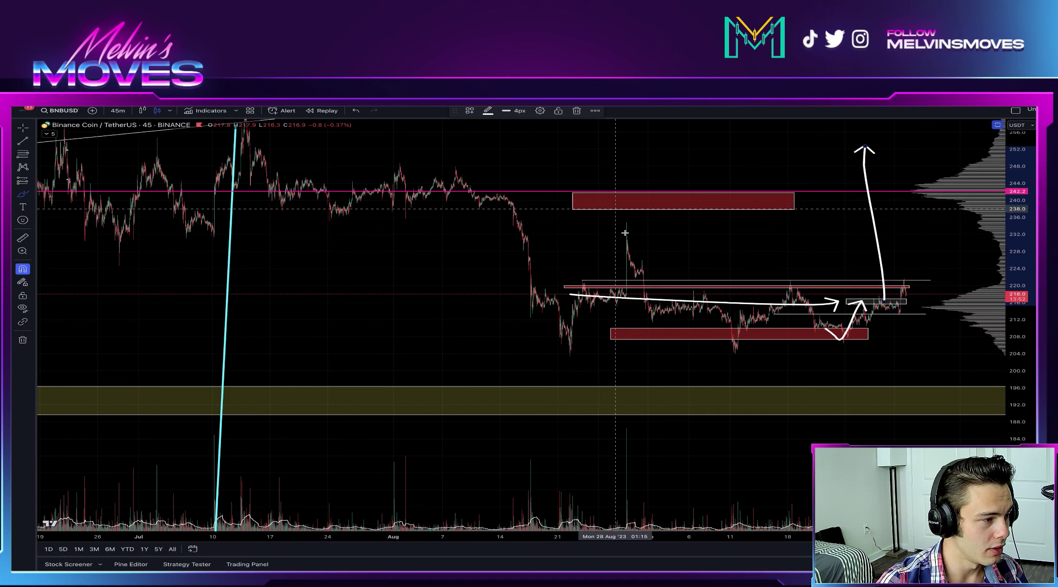
# - Draw a freehand arrow pointing into the red zone near 240 and a second upward arrow from about 234 to about 261
pyautogui.moveTo(840, 204); pyautogui.dragTo(721, 199)
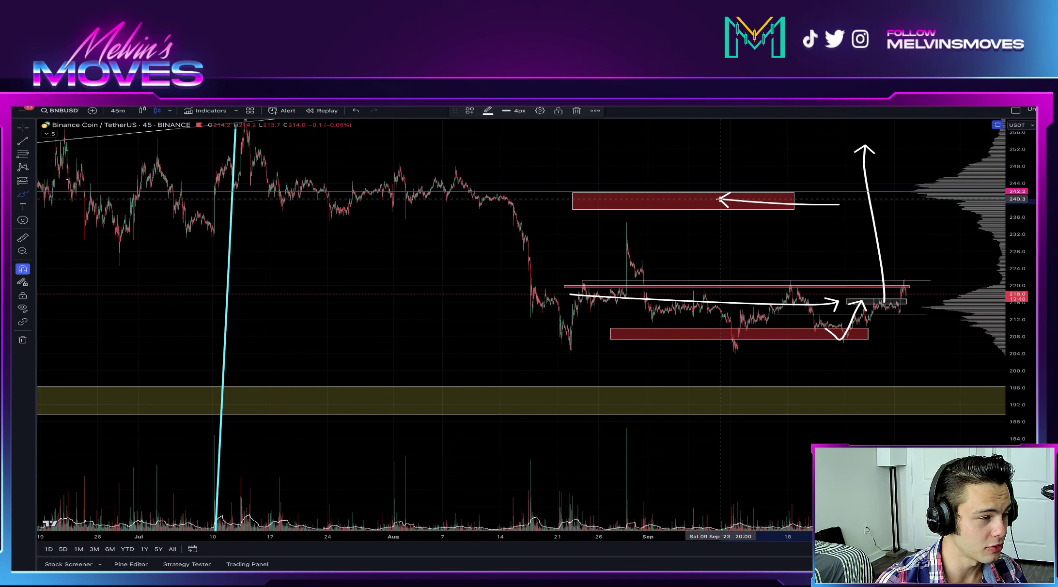
pyautogui.moveTo(871, 227); pyautogui.dragTo(878, 114)
pyautogui.scroll(-1, 722, 229)
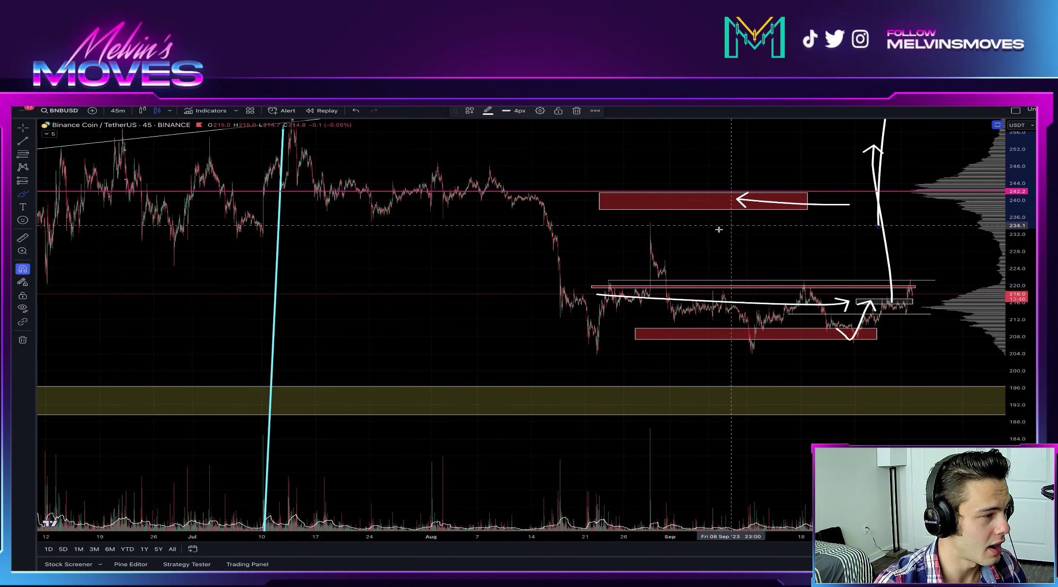
pyautogui.scroll(1, 582, 183)
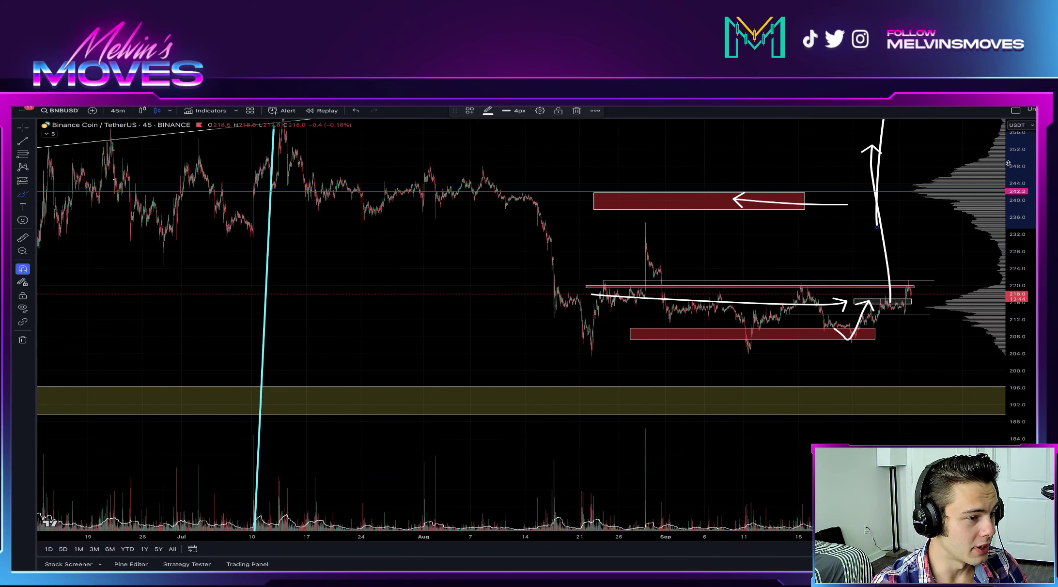
pyautogui.scroll(-2, 1009, 163)
pyautogui.scroll(-2, 1015, 165)
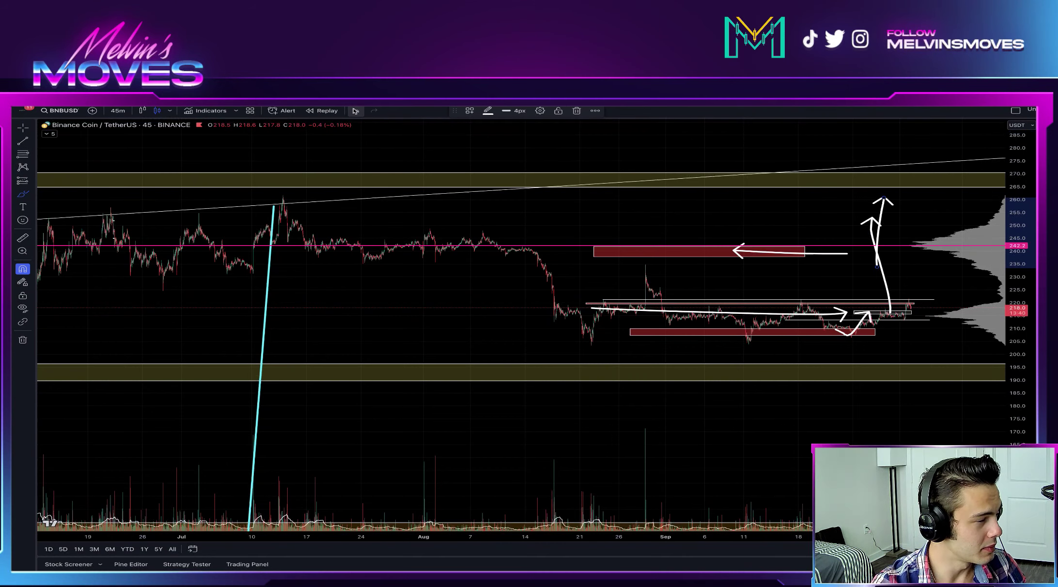
# - Undo the recent freehand arrows along the consolidation, into the upper red zone and up to about 252 and 261, keeping the September 25 swing arrow
pyautogui.click(355, 111)
pyautogui.click(356, 111)
pyautogui.click(355, 111)
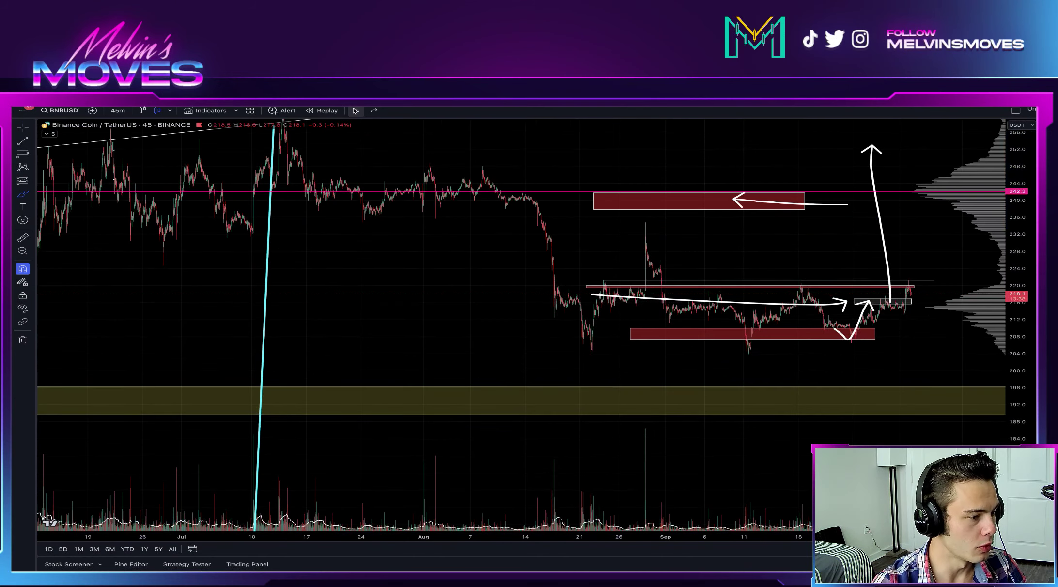
pyautogui.click(356, 111)
pyautogui.click(355, 111)
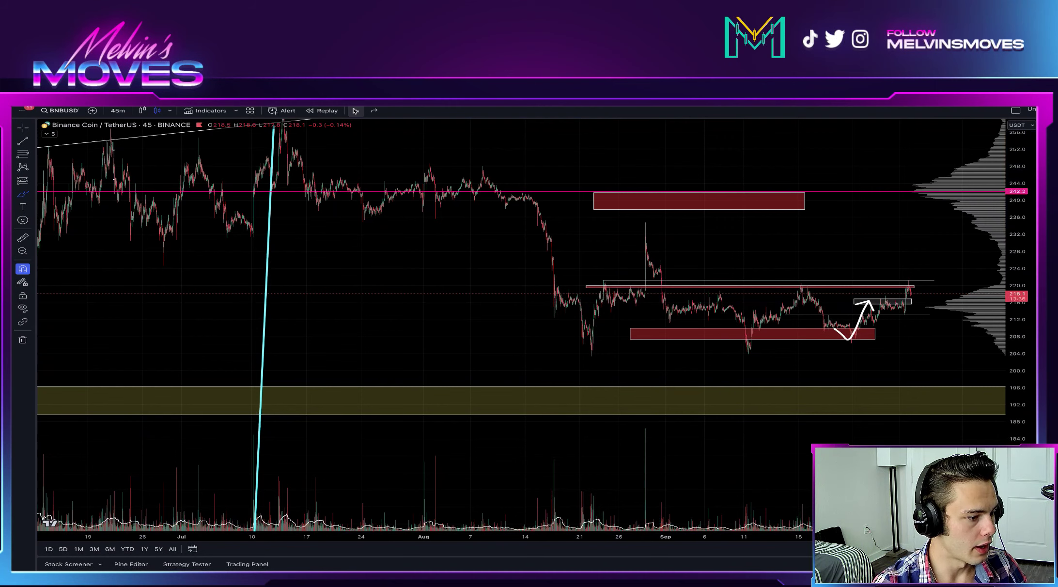
# - Draw a short upward freehand arrow beside the latest price, from about 219 to 225.5, and remove it
pyautogui.scroll(4, 999, 277)
pyautogui.scroll(3, 999, 277)
pyautogui.moveTo(1033, 485); pyautogui.dragTo(1032, 266)
pyautogui.scroll(3, 832, 247)
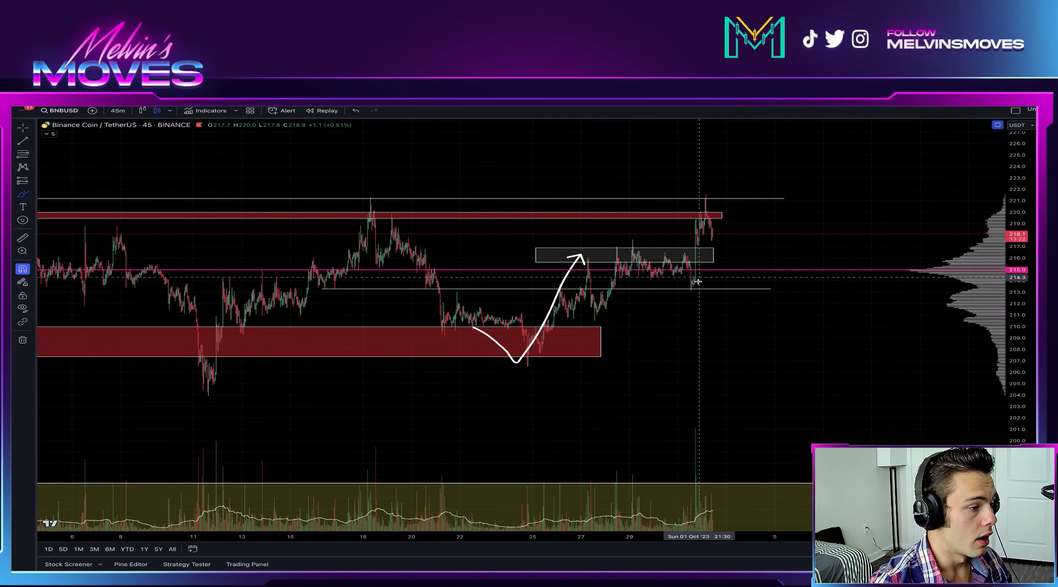
pyautogui.moveTo(732, 223); pyautogui.dragTo(760, 146)
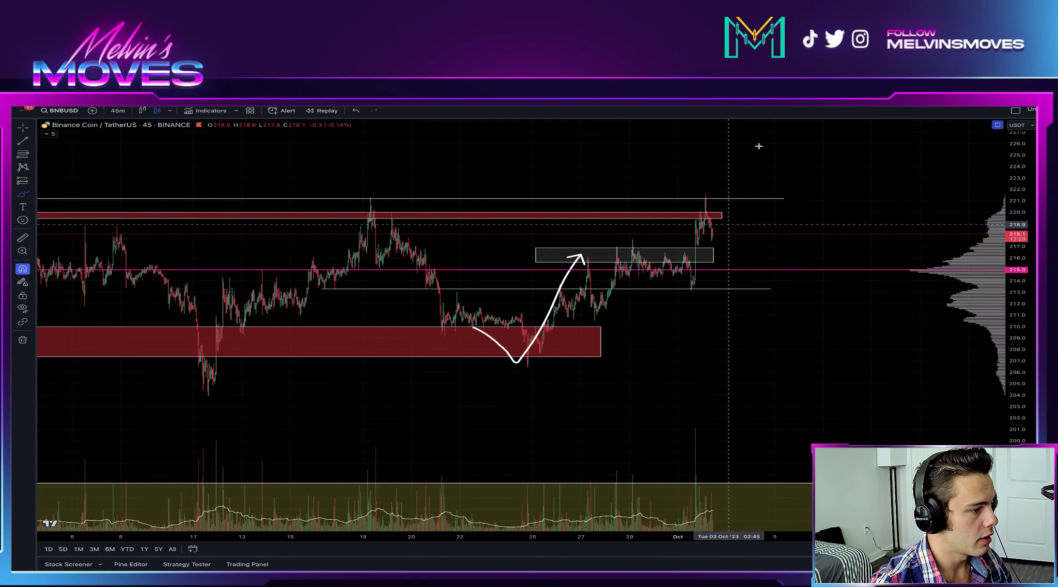
pyautogui.click(576, 110)
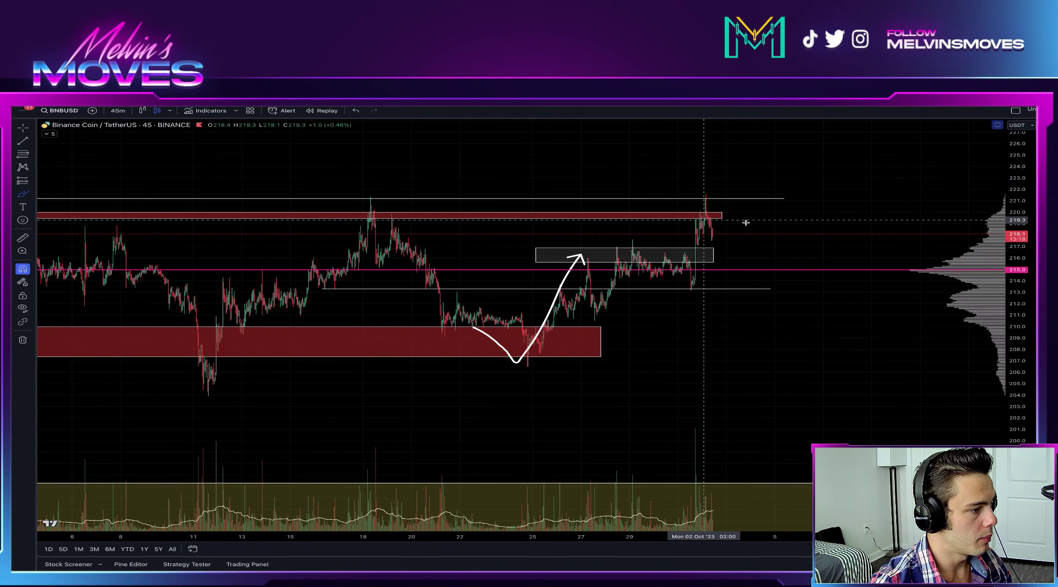
# - Draw a short freehand arrow pointing at the late-August spike high near 235, and undo it
pyautogui.scroll(-5, 746, 222)
pyautogui.scroll(-5, 1017, 173)
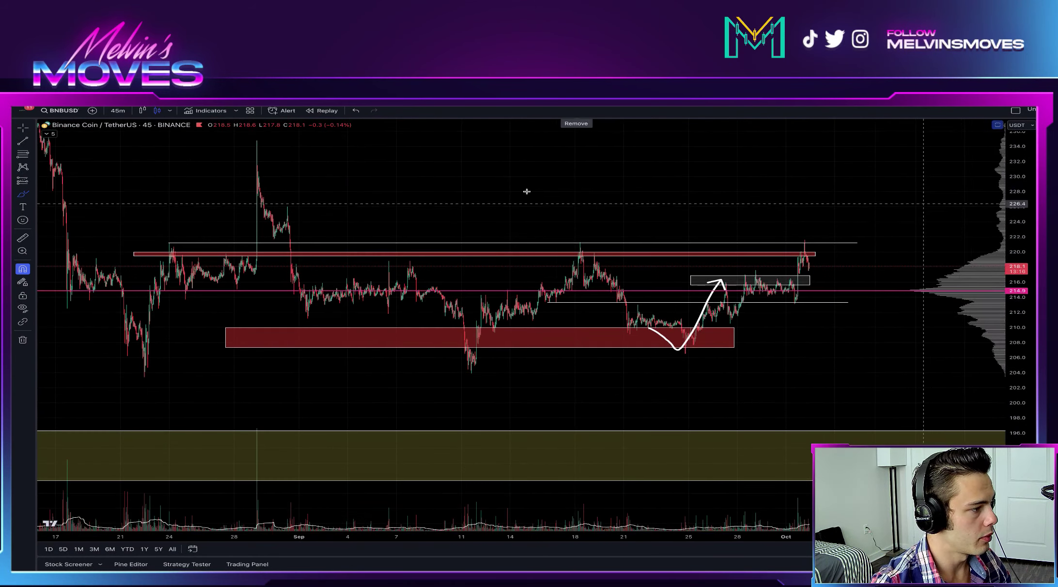
pyautogui.scroll(-2, 808, 171)
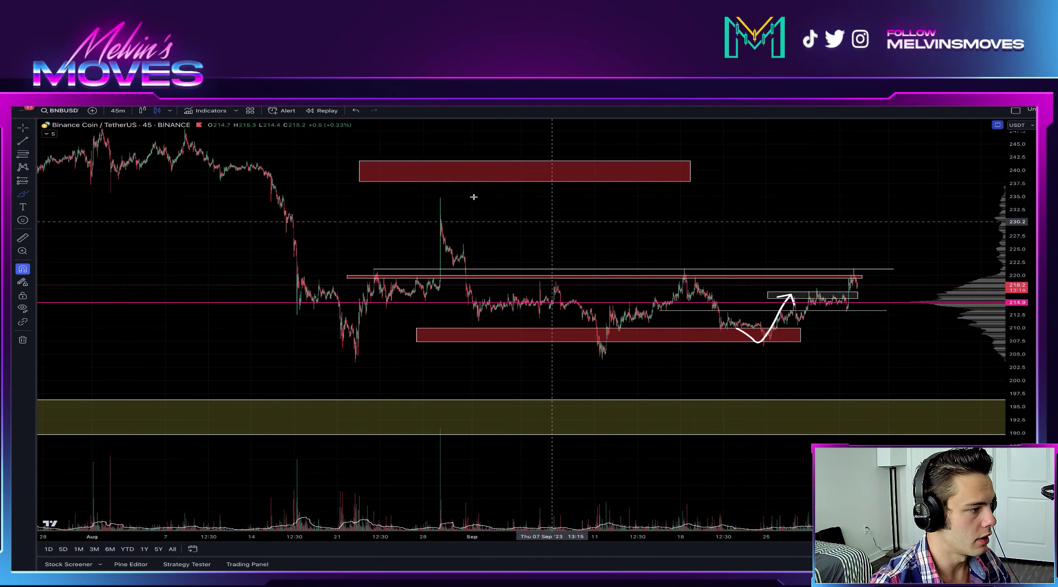
pyautogui.moveTo(472, 198); pyautogui.dragTo(453, 200)
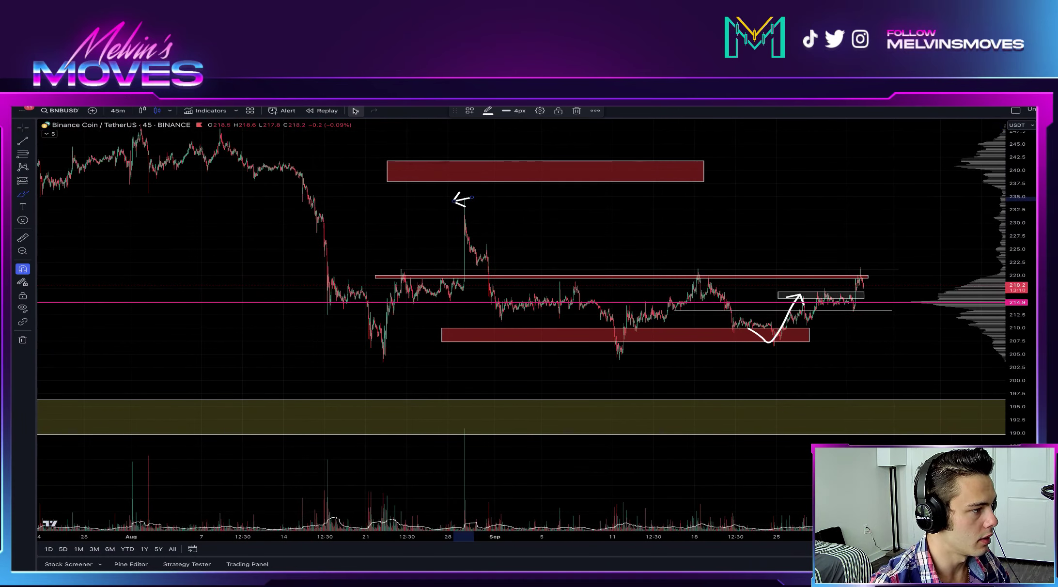
pyautogui.hotkey('ctrl', 'z')
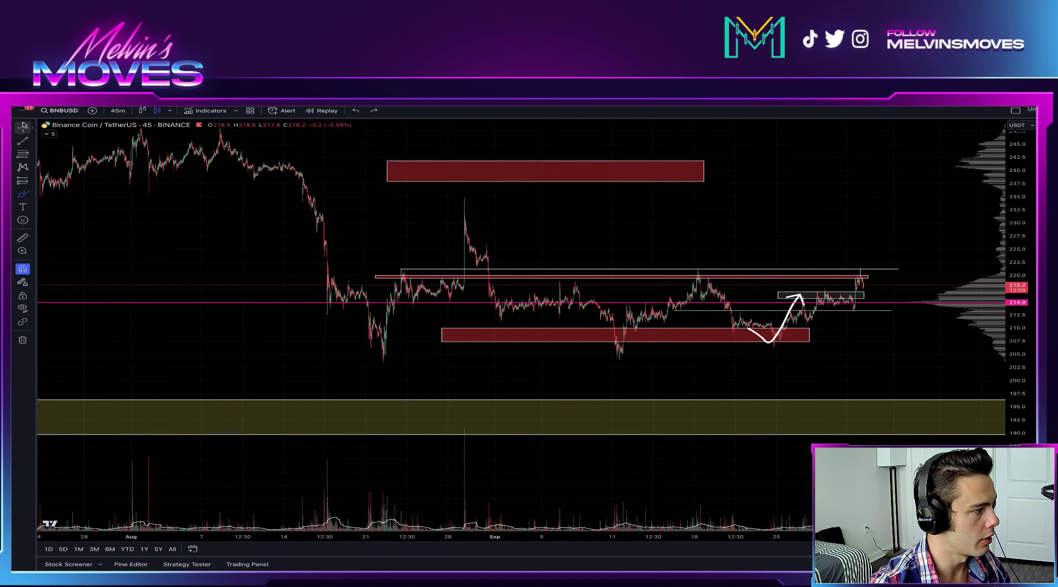
# - Examine the upper red zone near 240 and the recent price action around the thin red zone near 220 and the grey zone
pyautogui.click(605, 166)
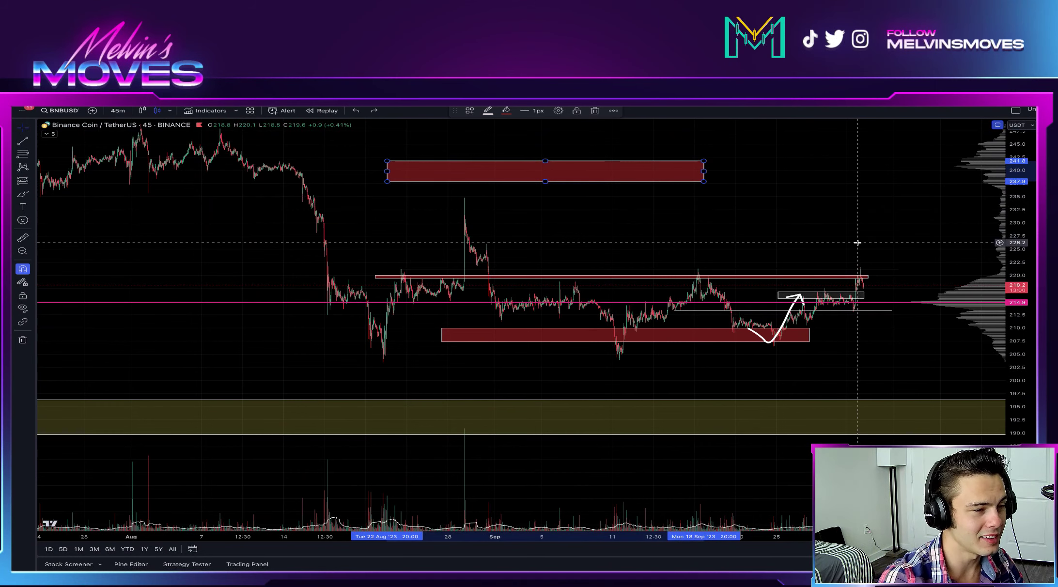
pyautogui.click(899, 227)
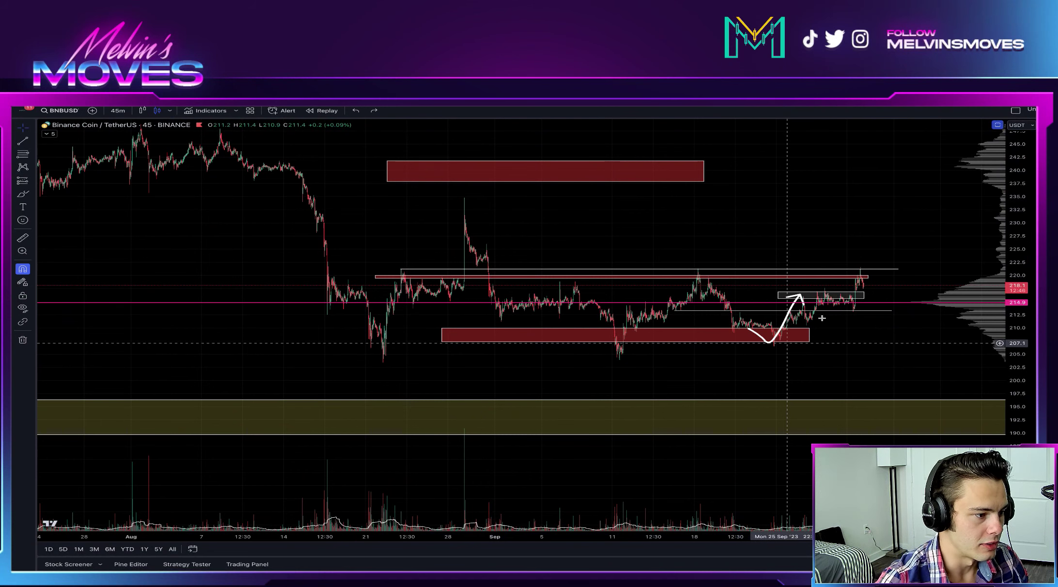
pyautogui.scroll(1, 974, 273)
pyautogui.moveTo(1021, 275); pyautogui.dragTo(1022, 261)
pyautogui.scroll(5, 1023, 261)
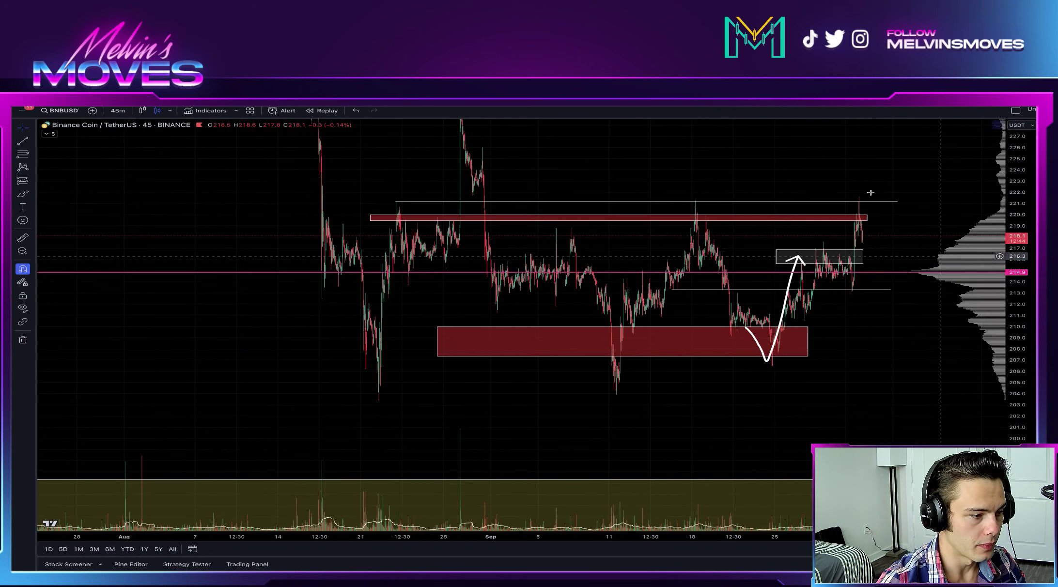
pyautogui.scroll(-5, 1022, 204)
pyautogui.scroll(1, 727, 194)
pyautogui.scroll(3, 711, 201)
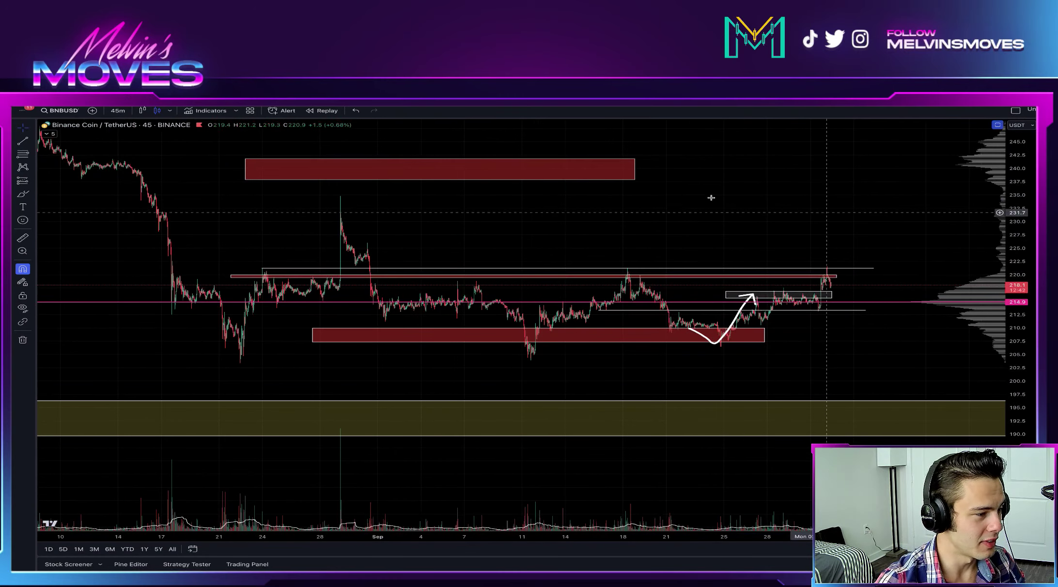
pyautogui.moveTo(1019, 291); pyautogui.dragTo(1019, 140)
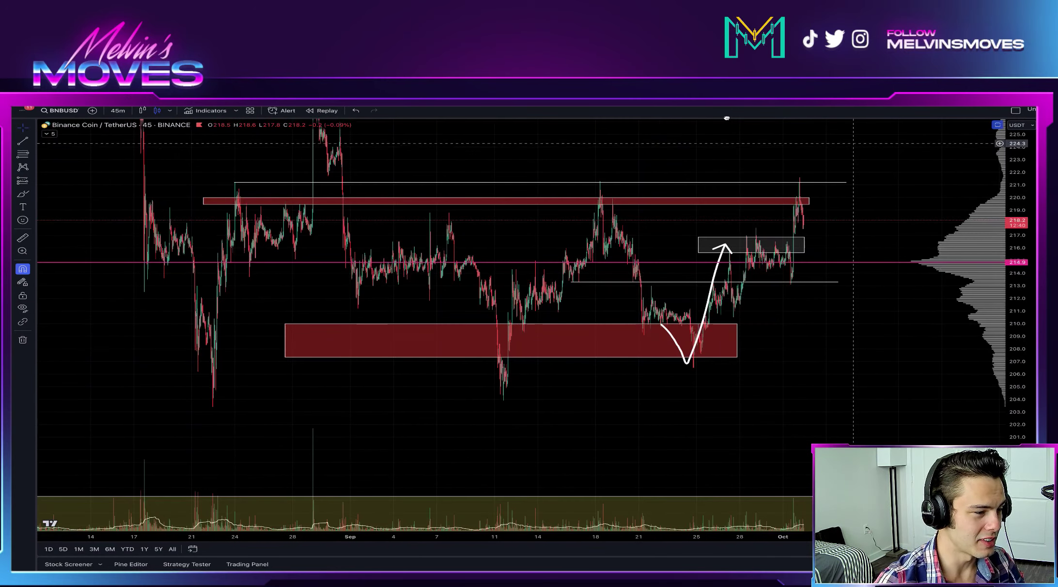